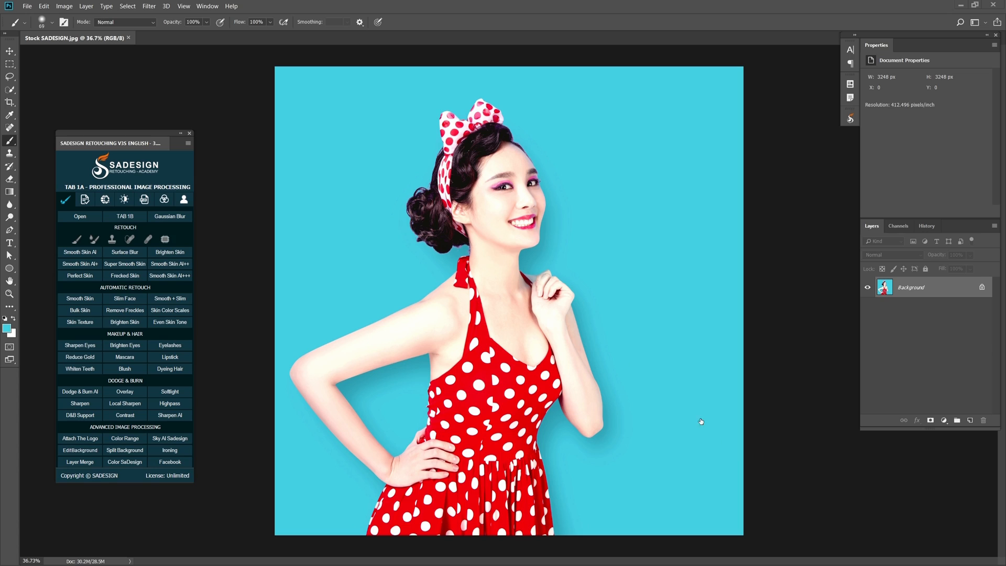
Start a Color Range selection using Sampled Colors and sample the cyan background beside the woman's head.
left_click(126, 6)
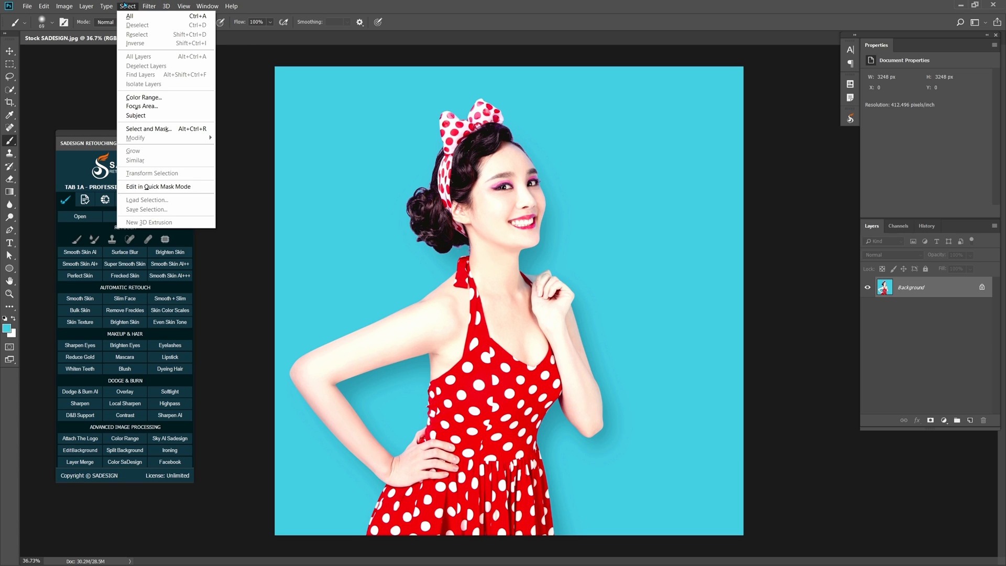
left_click(171, 97)
left_click_drag(180, 138, 712, 189)
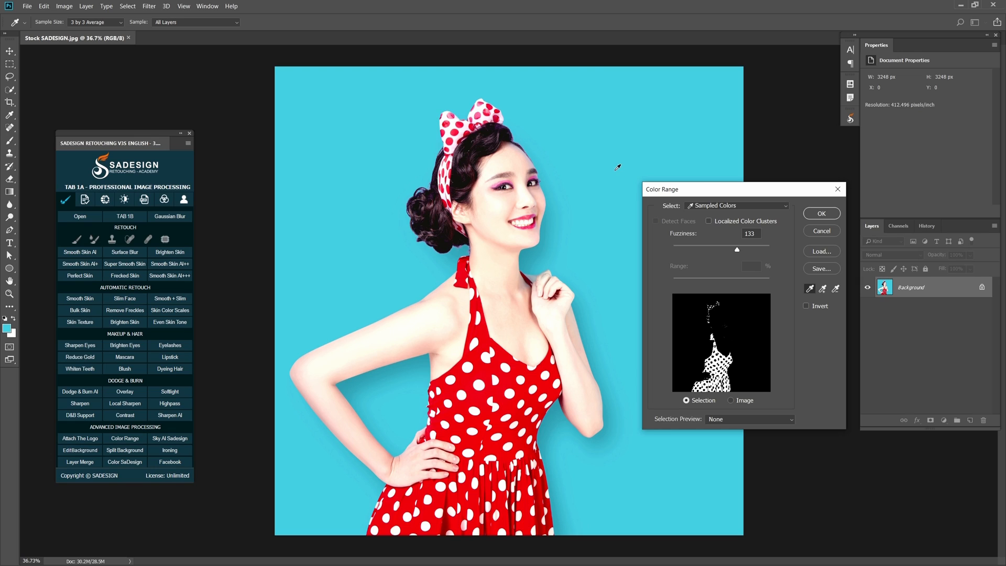
left_click(699, 207)
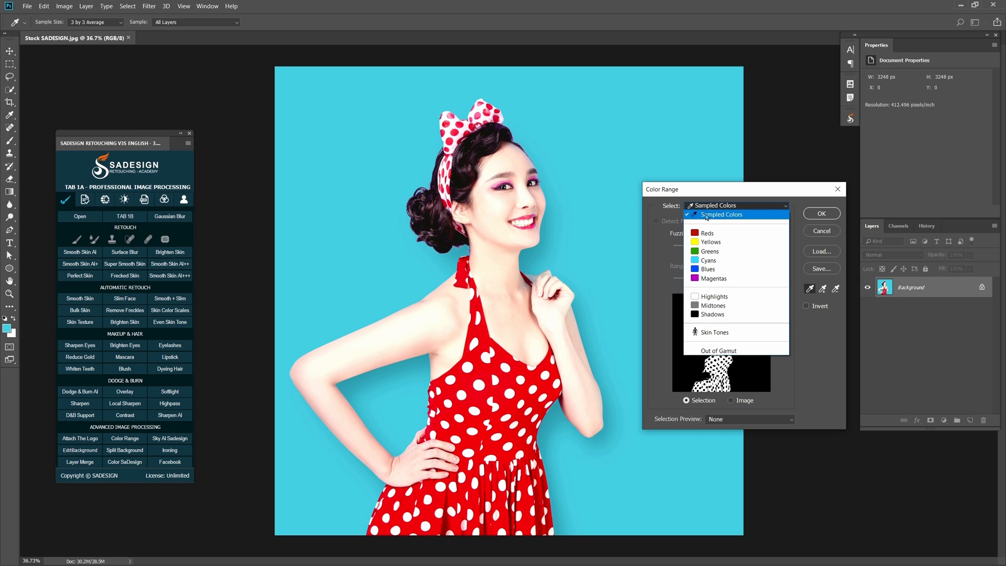
left_click(728, 215)
left_click(576, 133)
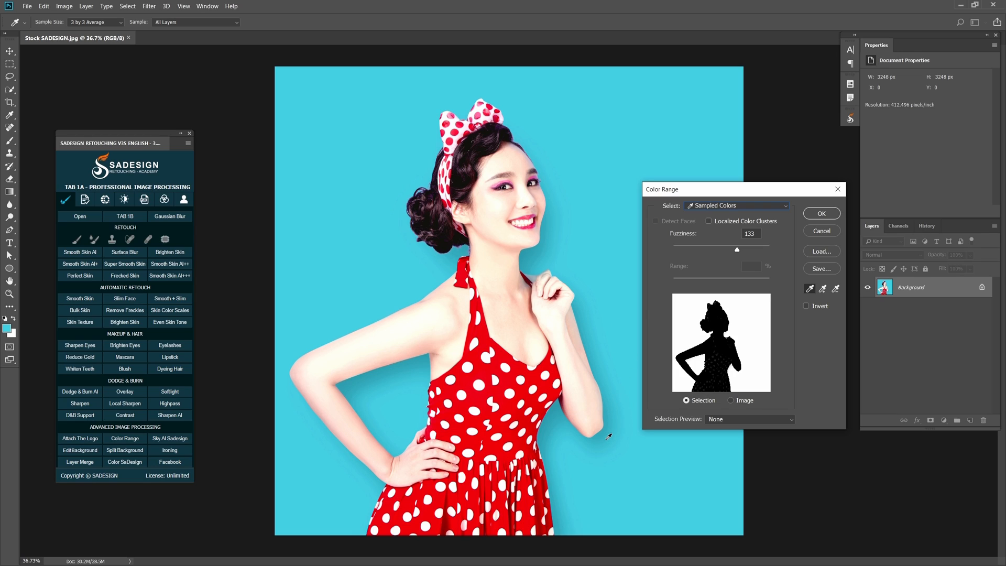
Switch to adding samples, set the Color Range fuzziness to 100, check the image preview and apply the background selection.
left_click(823, 288)
mouse_move(739, 253)
left_mouse_down()
mouse_move(718, 257)
mouse_move(747, 254)
mouse_move(721, 249)
left_mouse_up()
left_click(730, 400)
left_click(685, 401)
left_click(821, 213)
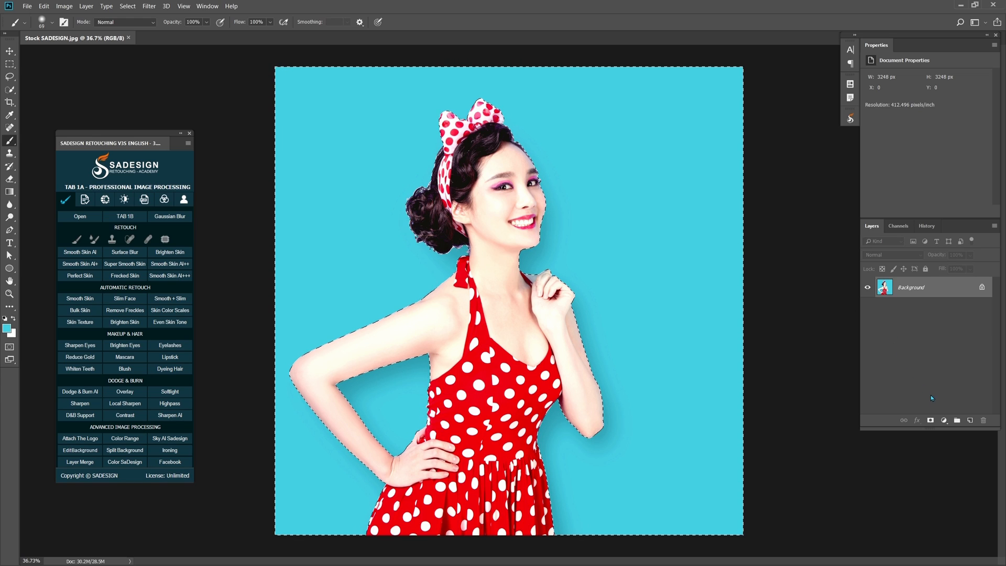
Add a Hue/Saturation adjustment layer for the selected background and set its Hue to -42.
left_click(943, 420)
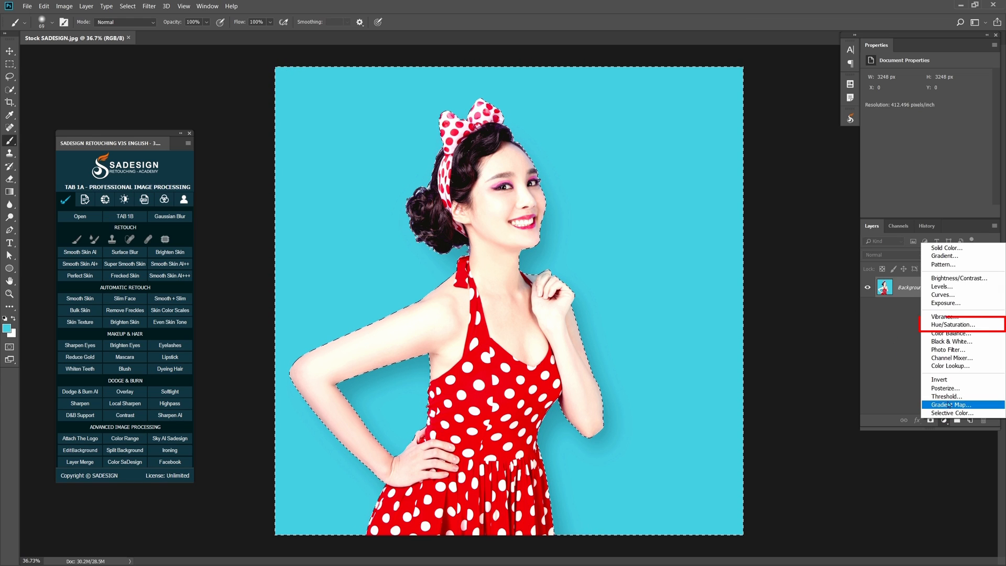
left_click(973, 326)
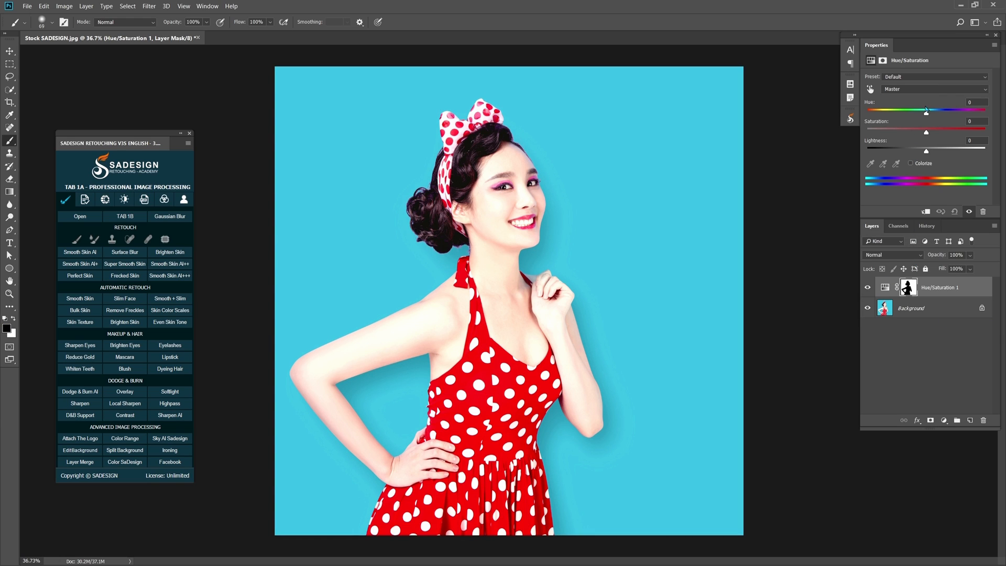
left_click_drag(925, 112, 904, 119)
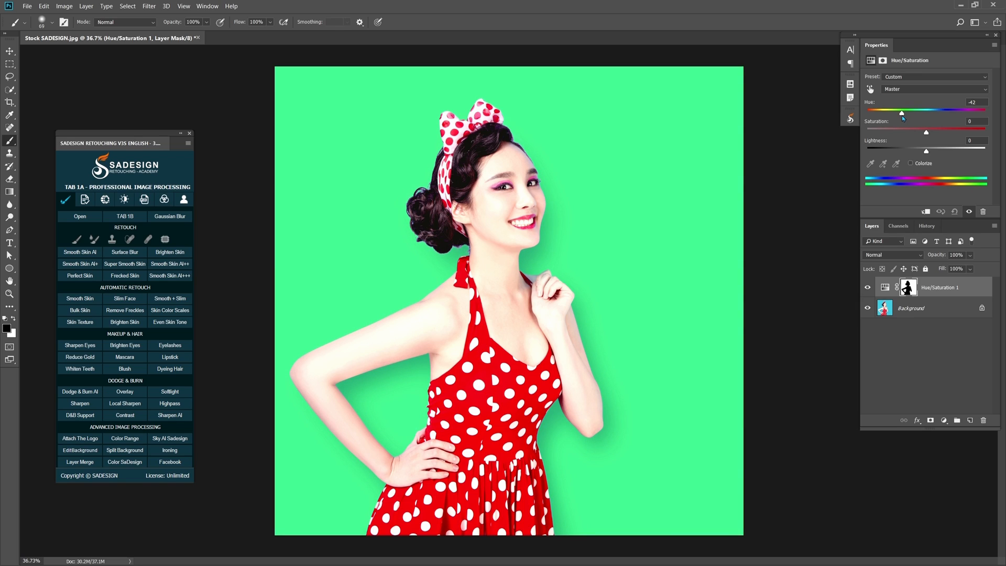
Compare the background colour with and without the Hue/Saturation 1 layer.
left_click(867, 287)
left_click(867, 288)
left_click(867, 288)
left_click(867, 287)
Select the red of the dress with Color Range, sampling the skirt and setting the fuzziness to 173.
left_click(884, 288)
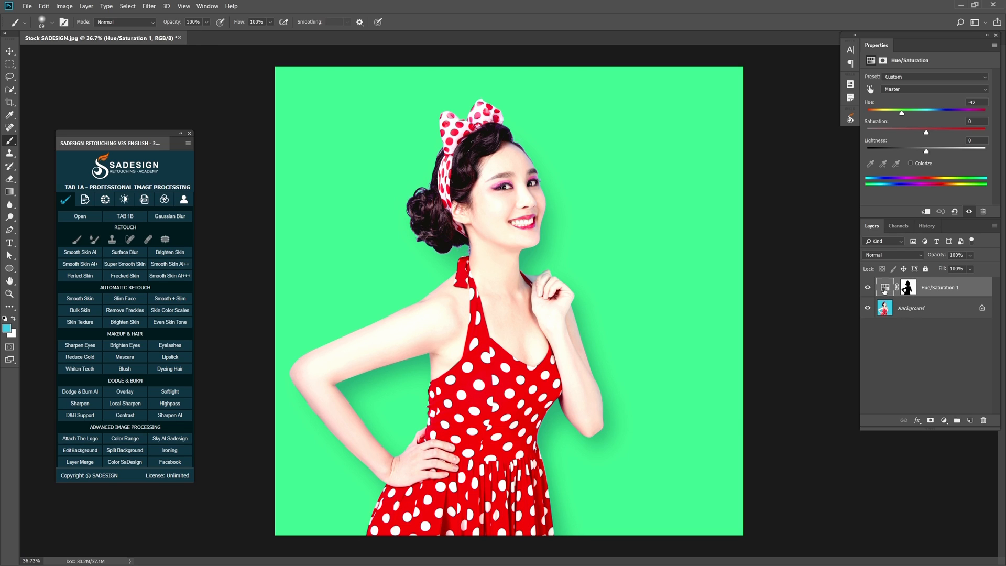
left_click(127, 6)
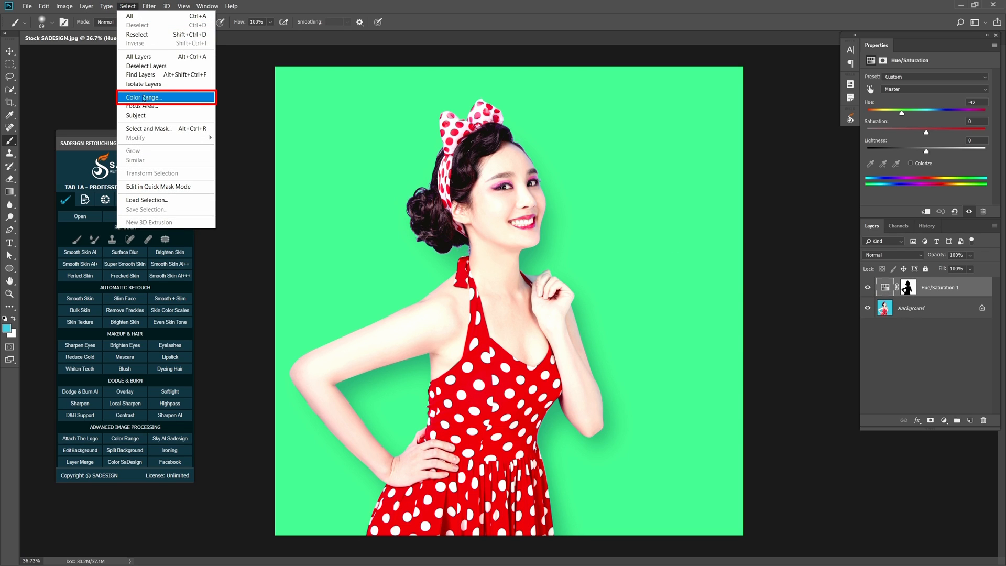
left_click(143, 96)
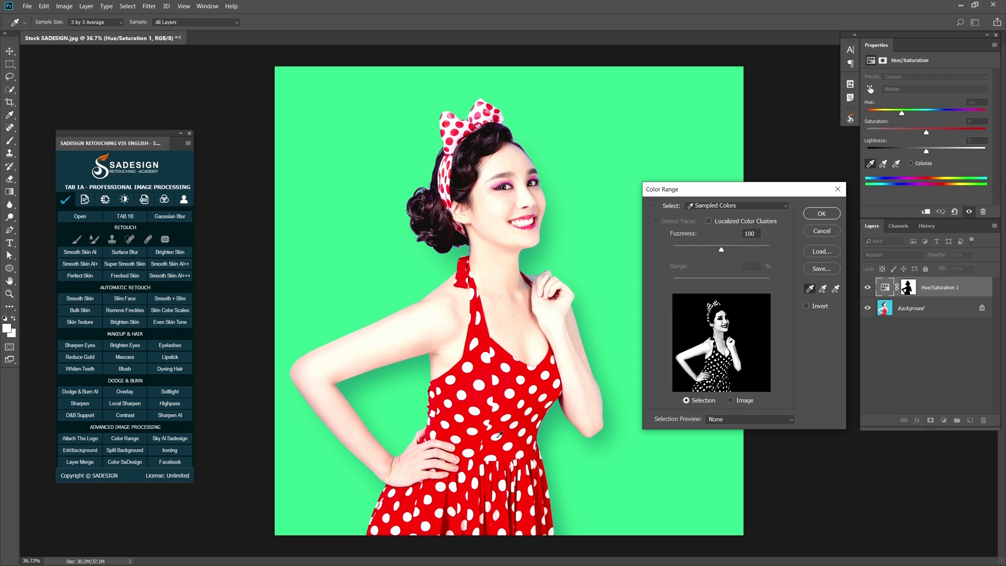
left_click(500, 426)
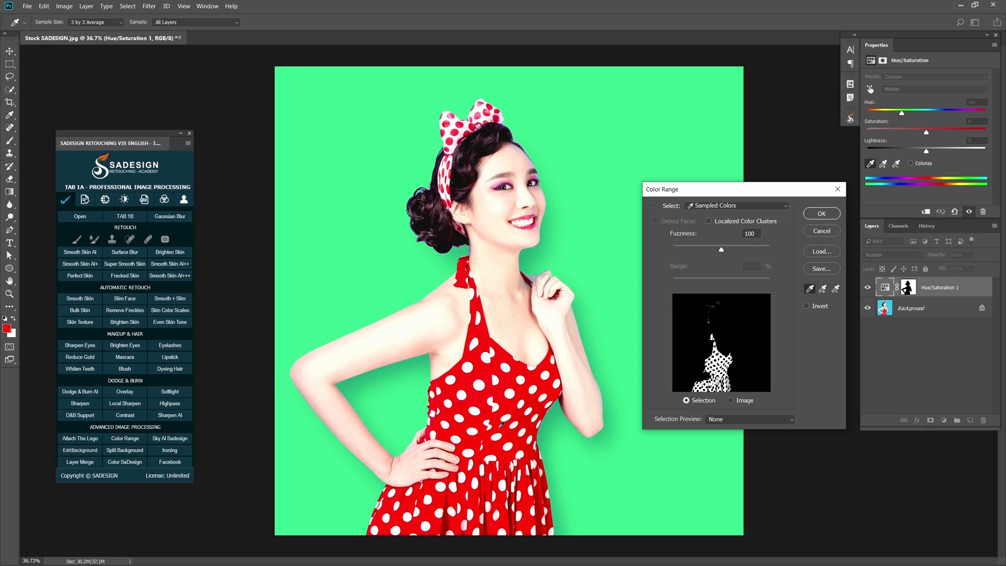
left_click_drag(720, 250, 753, 244)
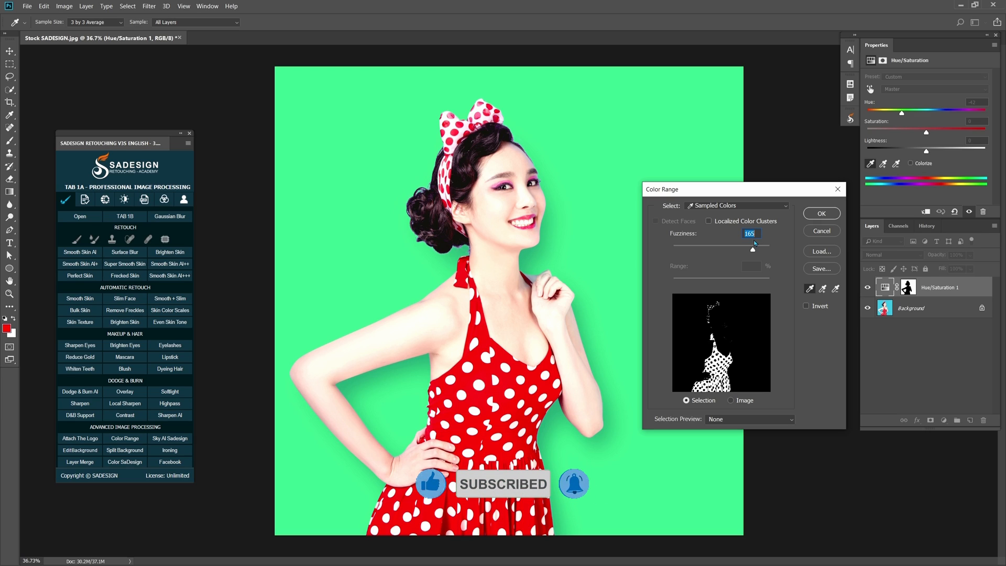
left_click_drag(753, 251, 756, 249)
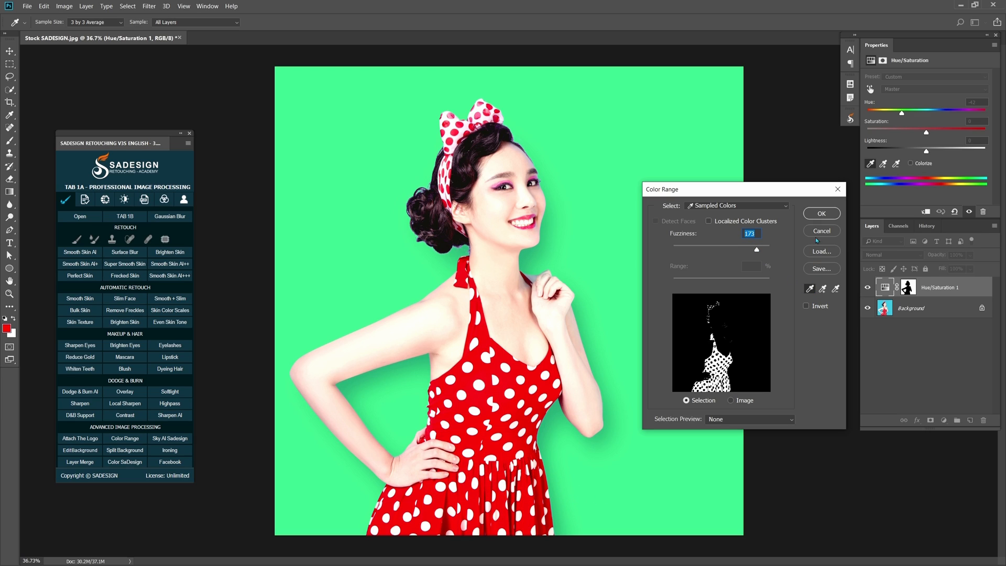
left_click(821, 214)
key("b")
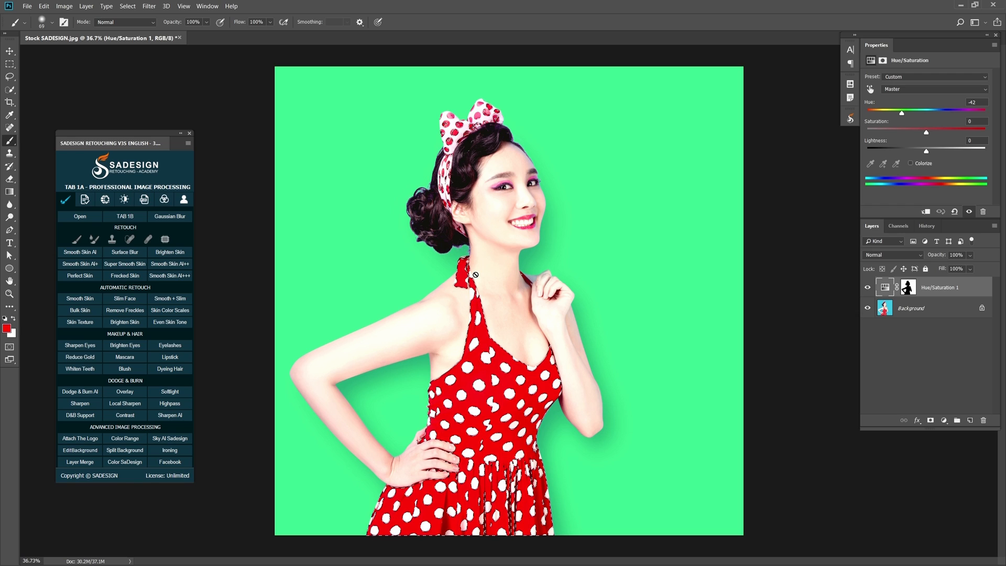
Add a second Hue/Saturation adjustment layer for the dress selection and set its Hue to -53.
left_click(944, 420)
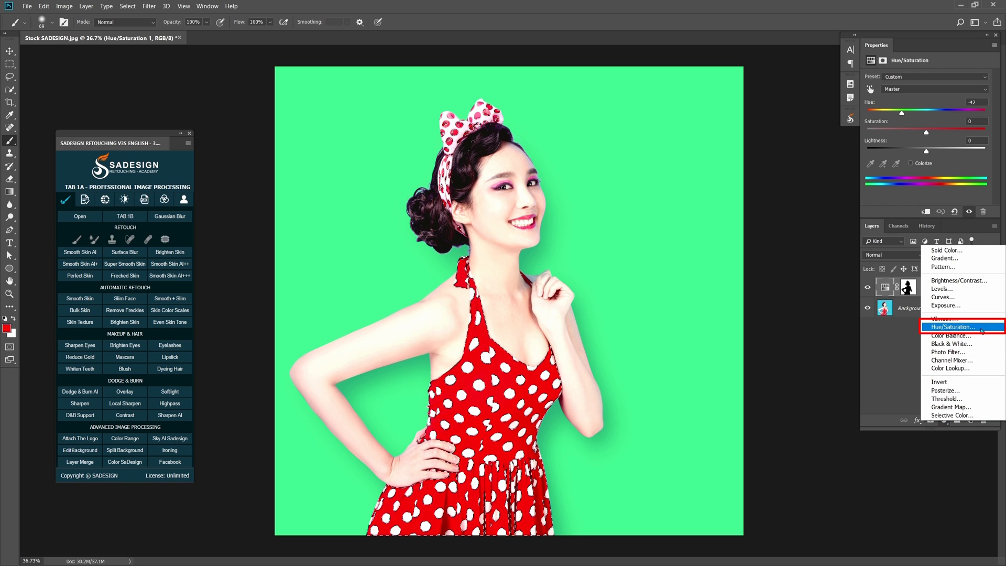
left_click(951, 327)
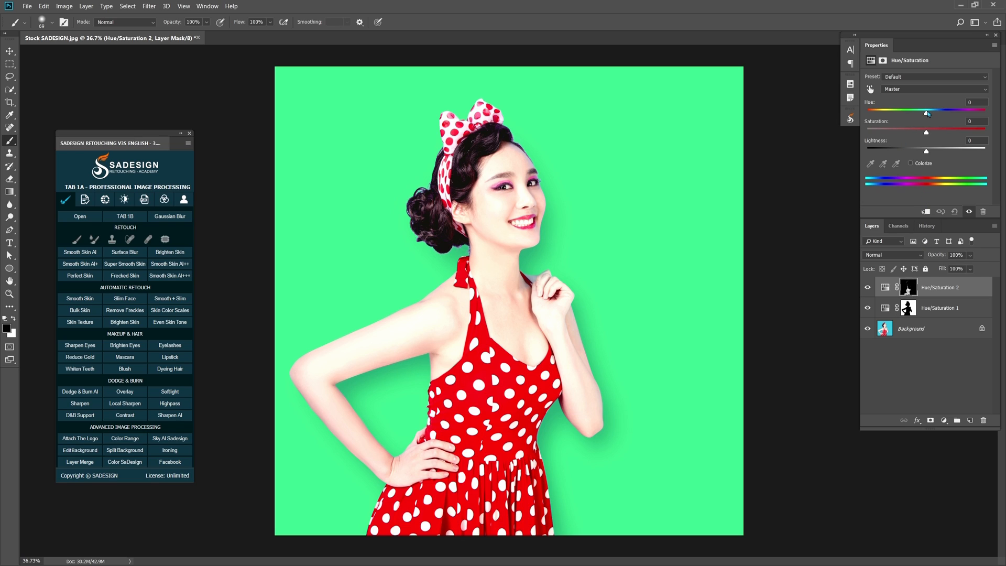
left_click_drag(927, 114, 898, 111)
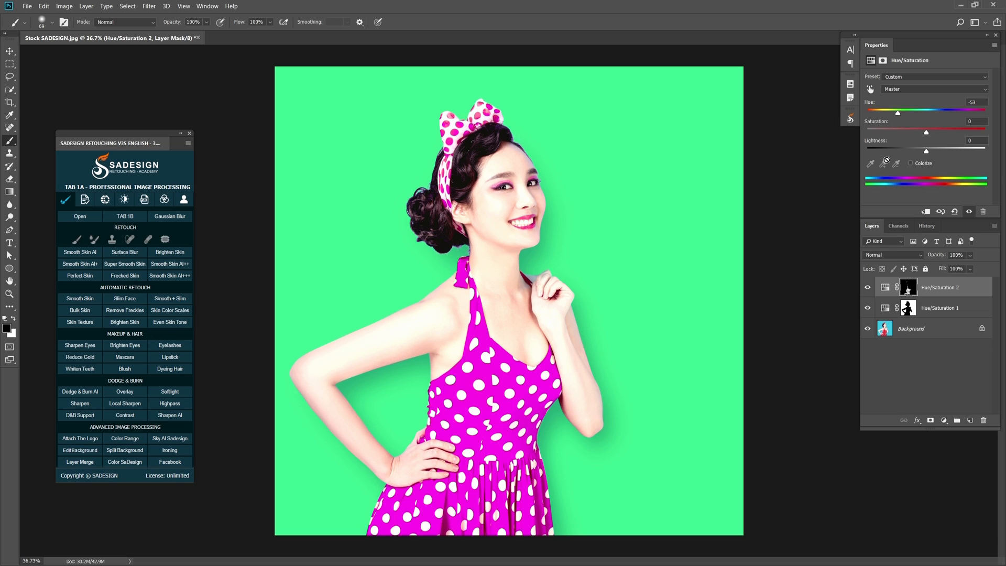
Compare the dress colour with and without the Hue/Saturation 2 layer.
left_click(867, 288)
left_click(866, 288)
left_click(866, 287)
left_click(866, 287)
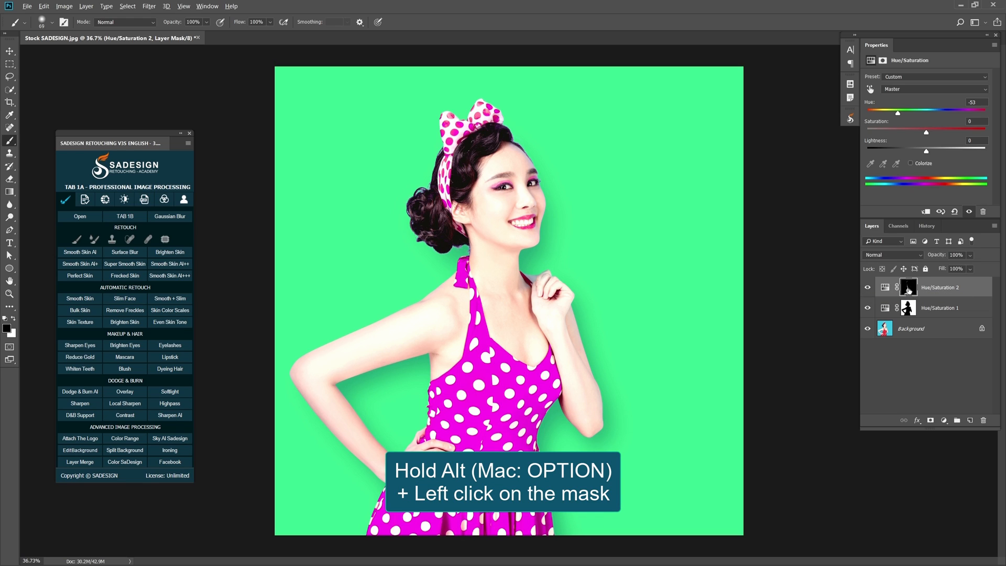
Display the Hue/Saturation 2 mask on the canvas and paint black over the stray areas at the lips, neck and raised hand.
left_click(909, 290, "alt")
scroll(504, 168, "up", 2)
scroll(517, 197, "up", 1)
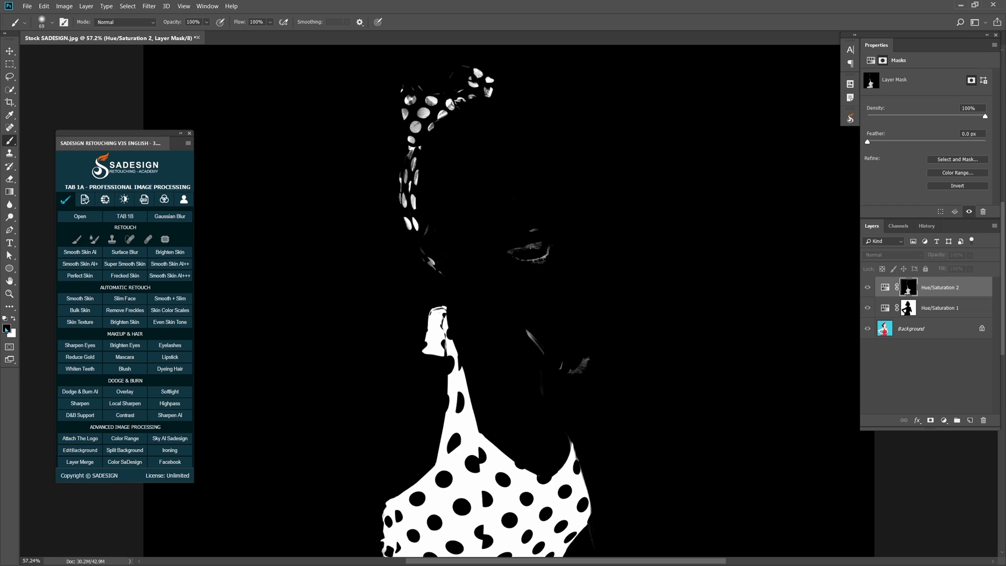
left_click_drag(513, 229, 523, 226)
mouse_move(523, 225)
left_mouse_down()
mouse_move(486, 183)
mouse_move(502, 264)
mouse_move(520, 245)
mouse_move(538, 255)
mouse_move(552, 237)
left_mouse_up()
right_click(537, 233, "alt")
left_click_drag(536, 290, 535, 335)
mouse_move(551, 387)
left_mouse_down()
mouse_move(607, 368)
mouse_move(570, 380)
left_mouse_up()
right_click(524, 366, "alt")
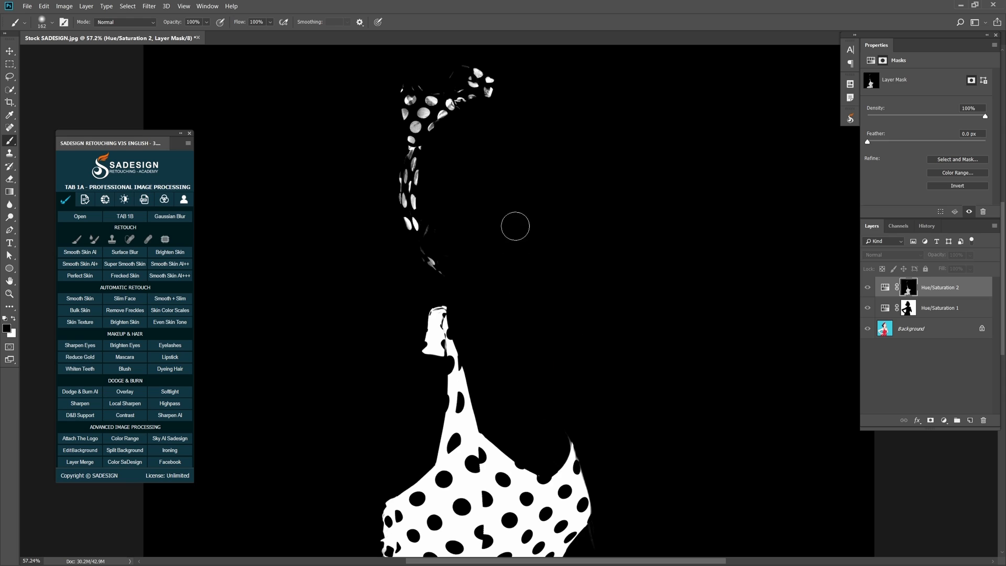
Paint black over the faint mask remnant along the arm beside the dress, then return to the normal image view.
right_click(530, 295, "alt")
scroll(536, 248, "down", 2)
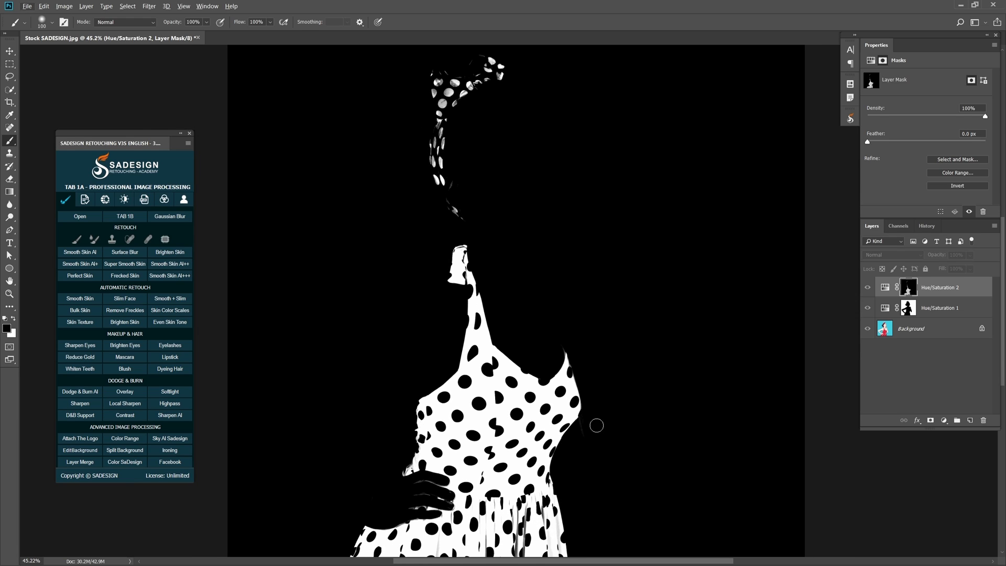
scroll(600, 423, "up", 4)
right_click(613, 448, "alt")
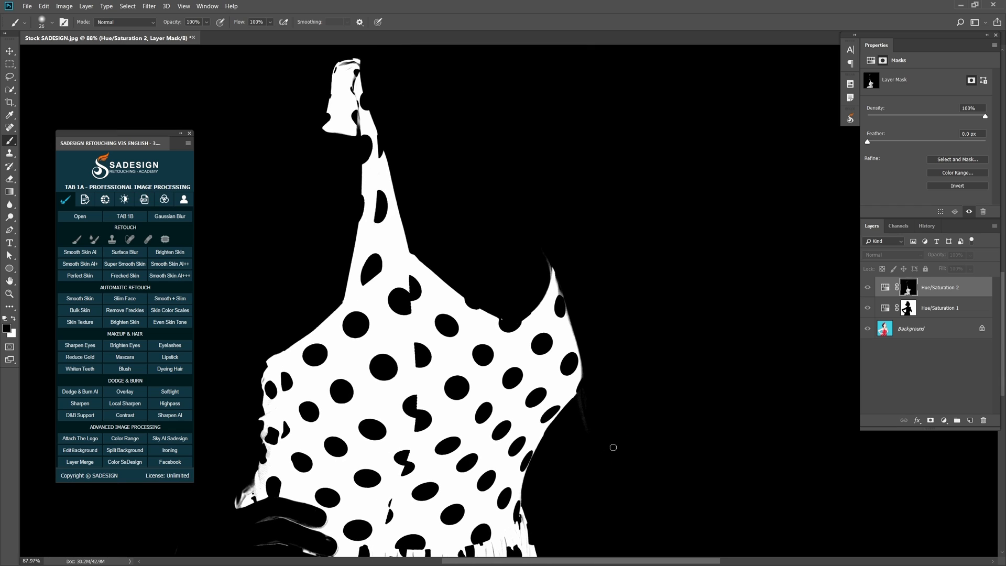
right_click(580, 421, "alt")
left_click_drag(605, 418, 579, 431)
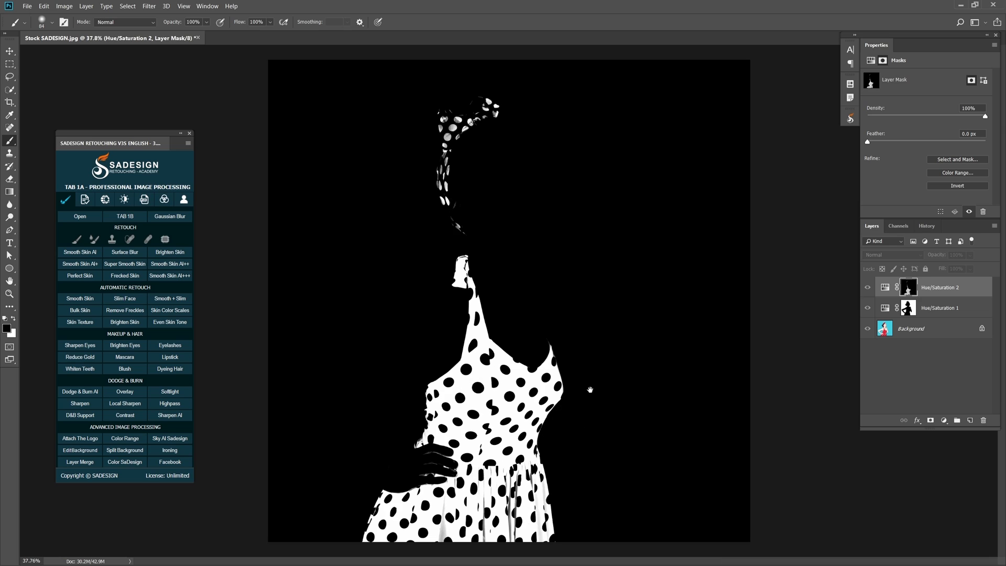
left_click(909, 290, "alt")
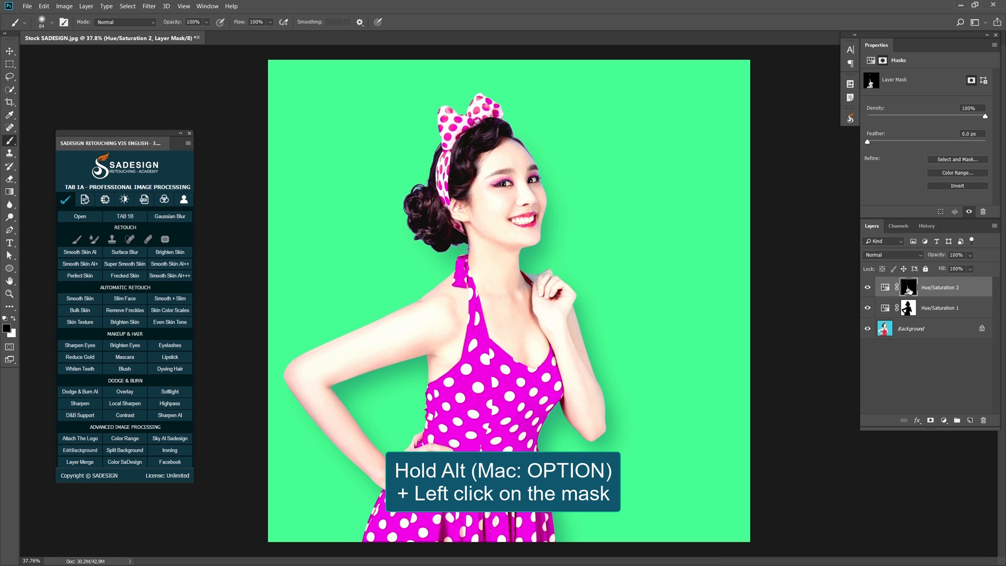
Check the effect of each Hue/Saturation layer by hiding and showing them one after the other.
left_click(868, 288)
left_click(868, 288)
left_click(867, 308)
left_click(867, 308)
Compare before and after by reverting to the original image snapshot in the history and restoring the edited version.
left_click(926, 225)
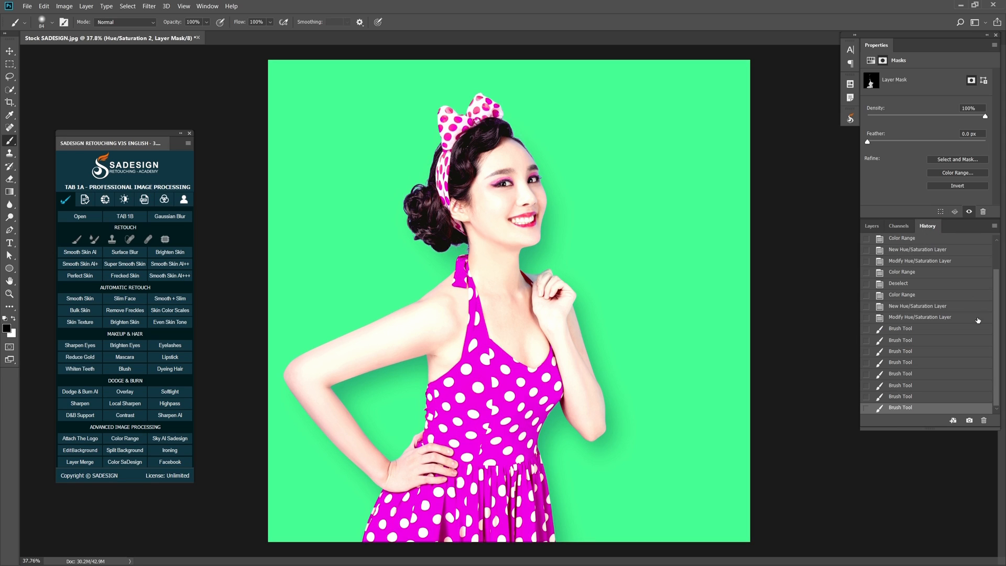
left_click_drag(998, 387, 995, 348)
left_click(947, 243)
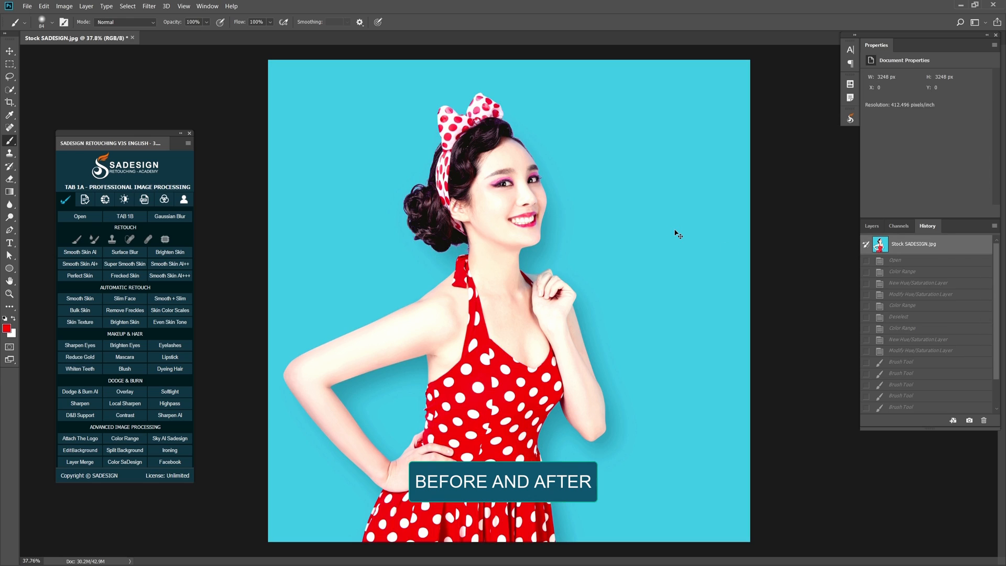
key("ctrl+z")
key("ctrl+z")
key("ctrl+z")
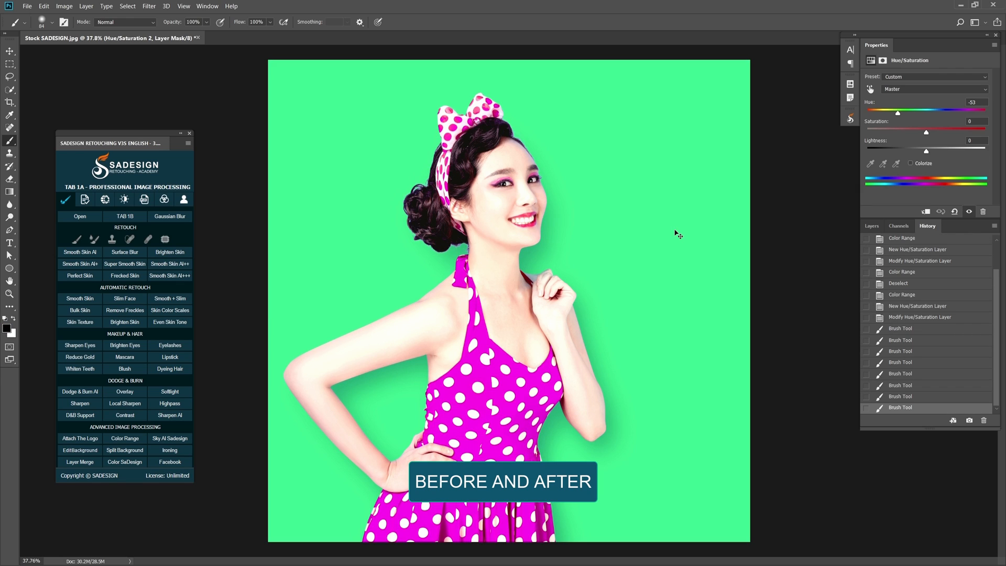